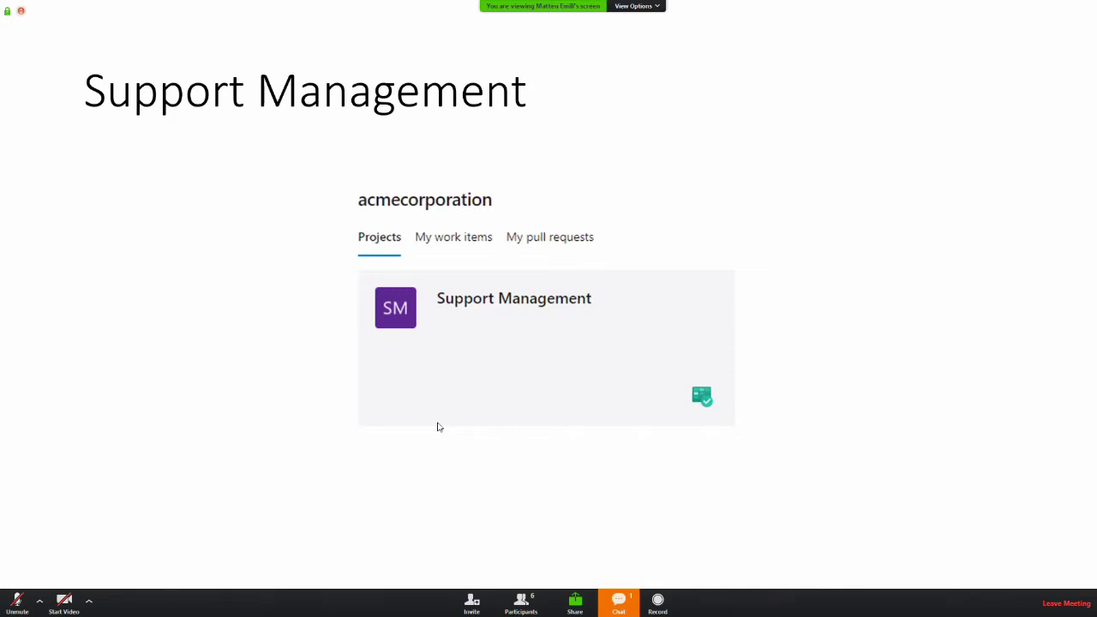
- Switch to Azure DevOps in the browser and open the Support Management project's backlog
{"action": "key", "text": "alt+Tab"}
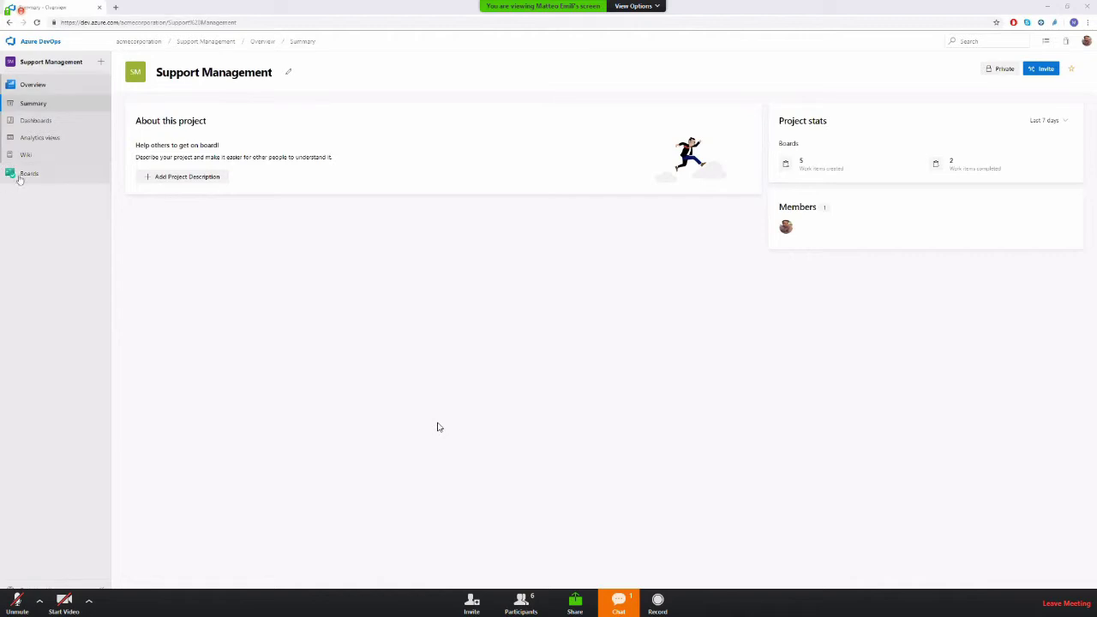
{"action": "mouse_move", "coordinate": [17, 177]}
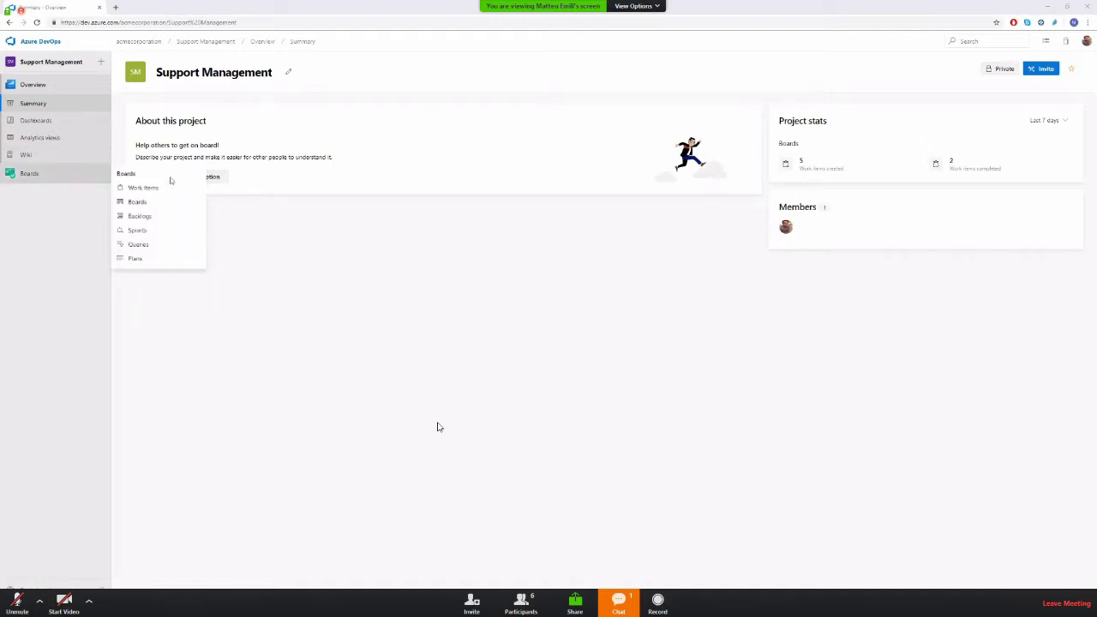
{"action": "left_click", "coordinate": [168, 215]}
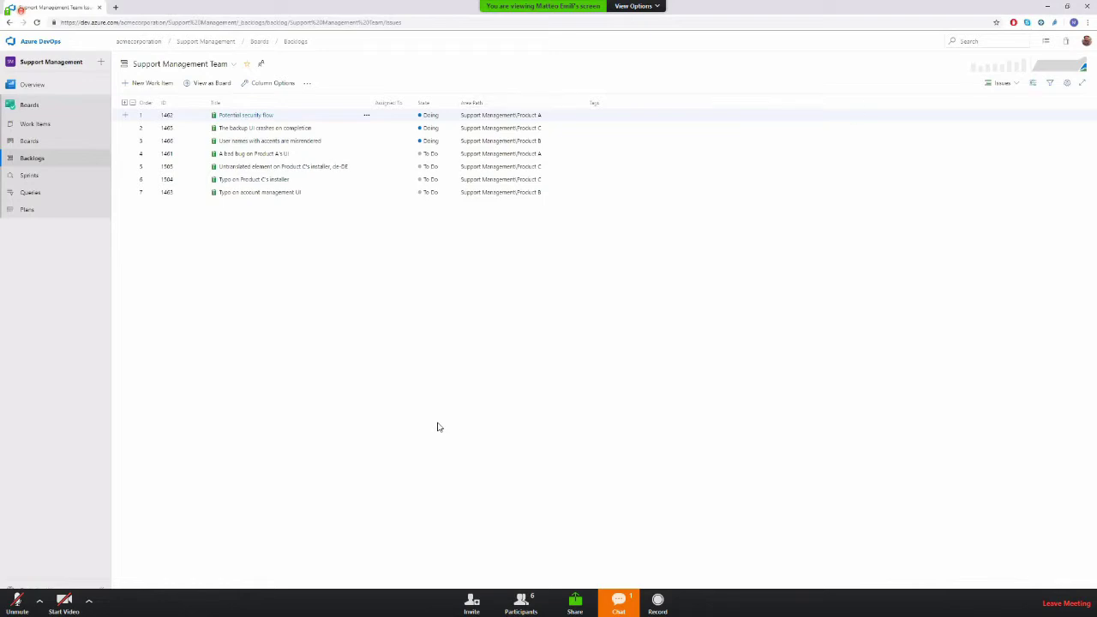
- Show the team backlog at the Epics level and expand the Product A, Product B and Product C epics
{"action": "left_click", "coordinate": [1017, 84]}
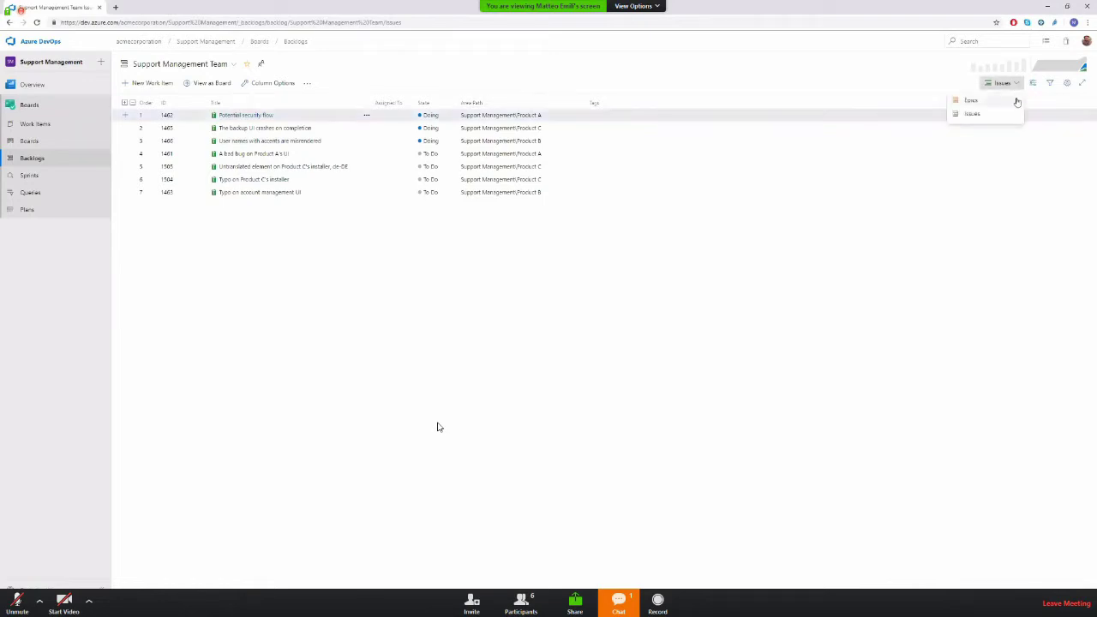
{"action": "left_click", "coordinate": [1011, 102]}
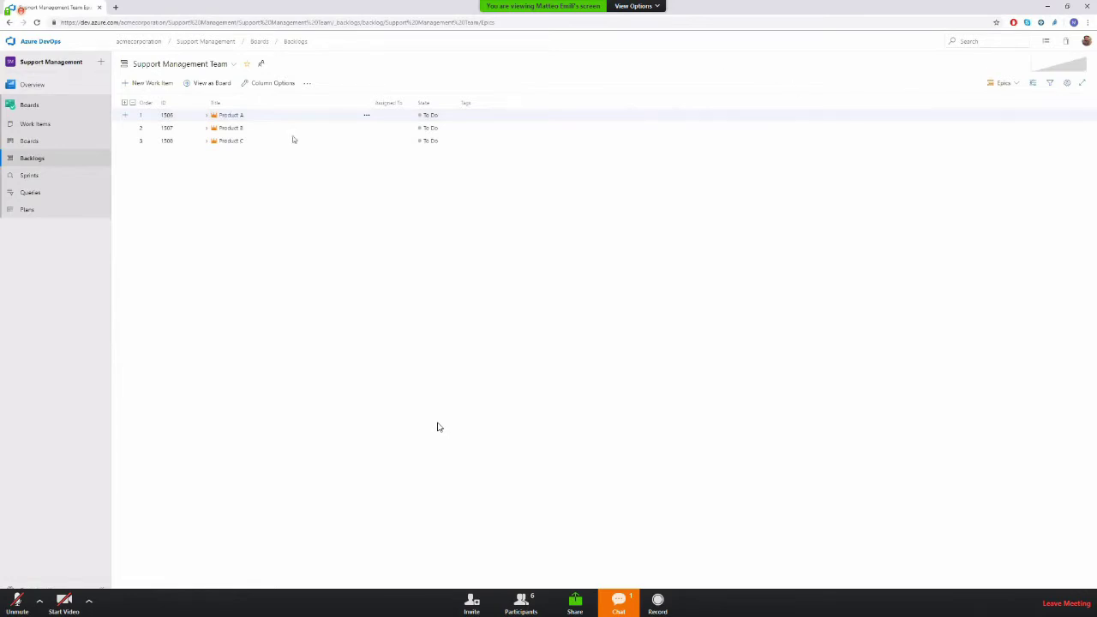
{"action": "left_click", "coordinate": [207, 115]}
{"action": "left_click", "coordinate": [207, 166]}
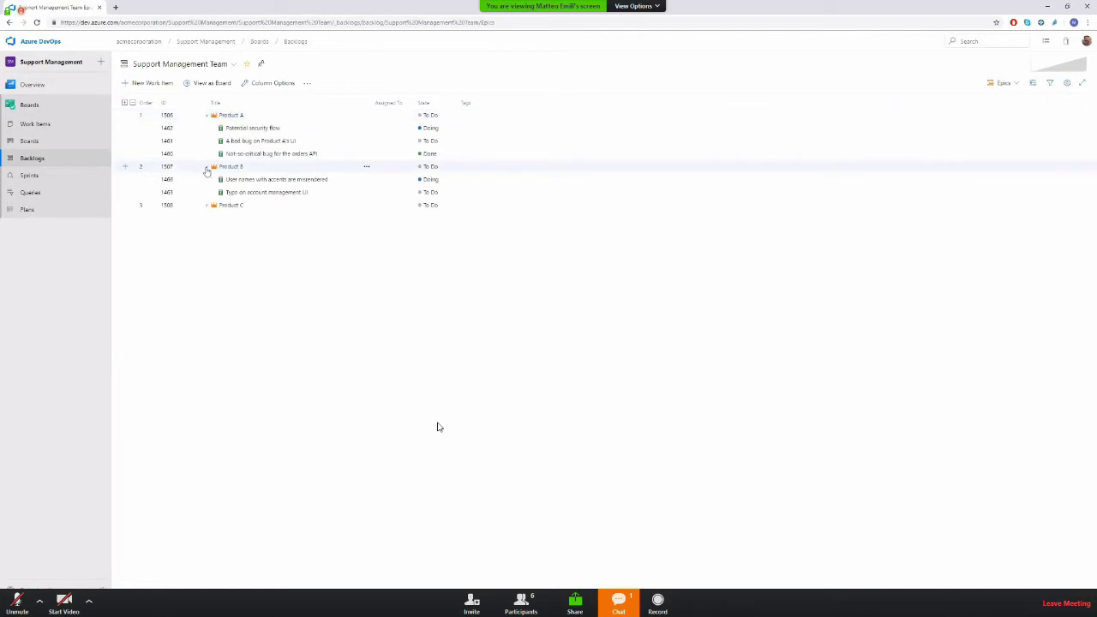
{"action": "left_click", "coordinate": [206, 205]}
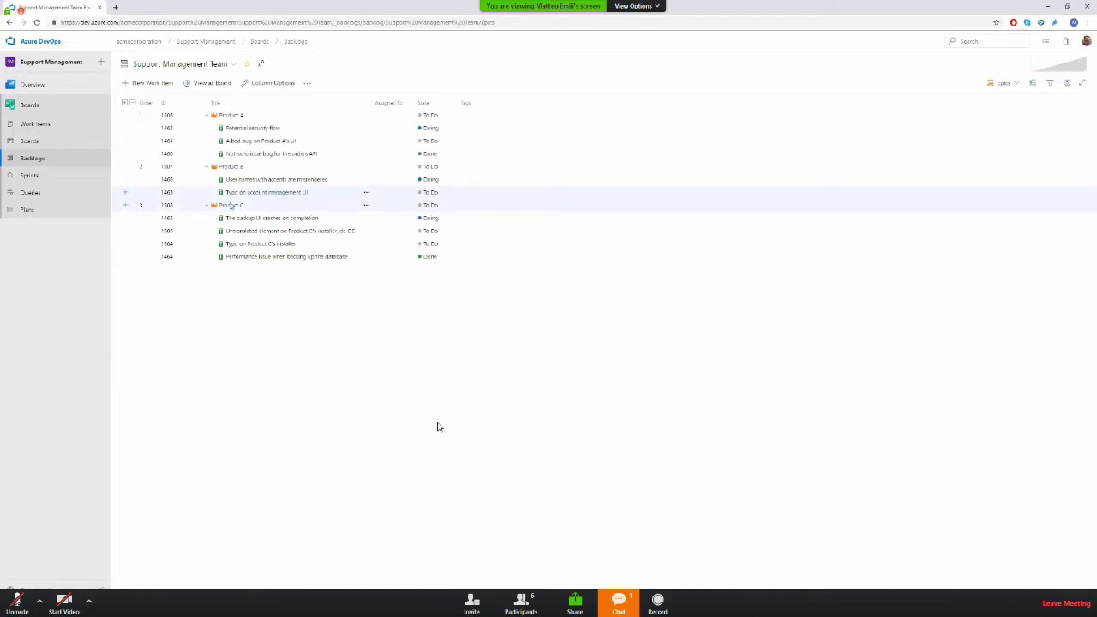
- Switch to the Product A team's backlog and show that team's board
{"action": "left_click", "coordinate": [170, 65]}
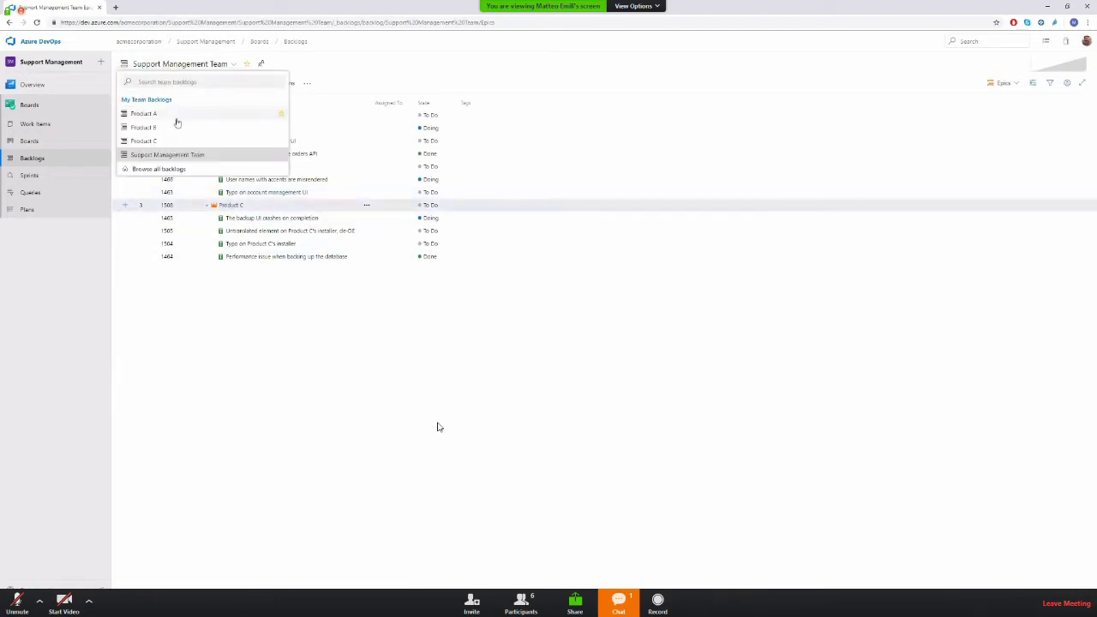
{"action": "left_click", "coordinate": [176, 117]}
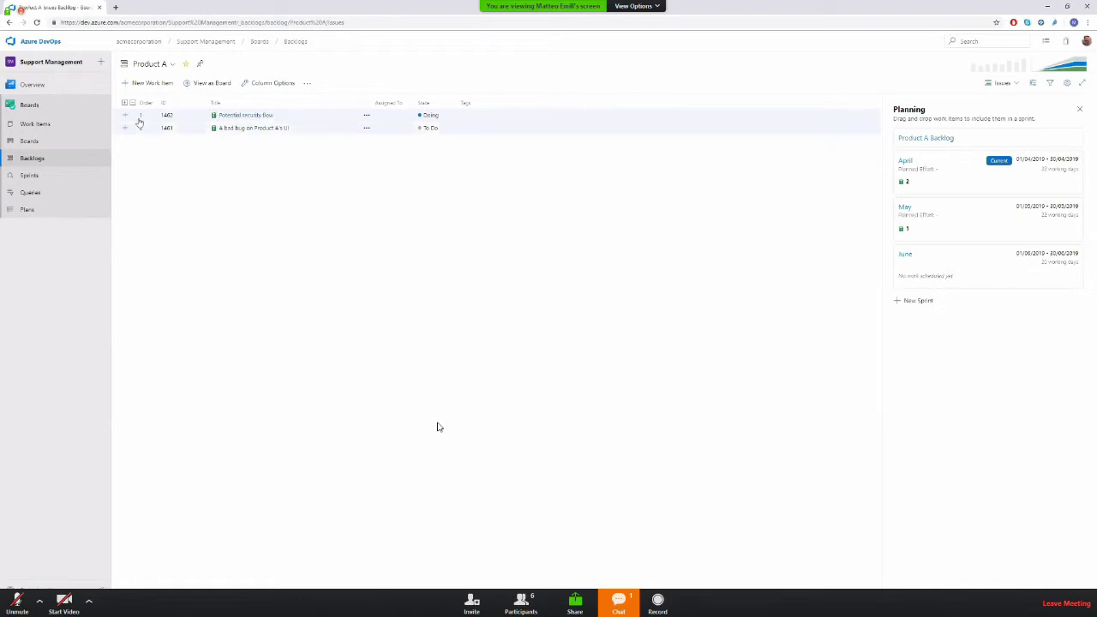
{"action": "left_click", "coordinate": [80, 145]}
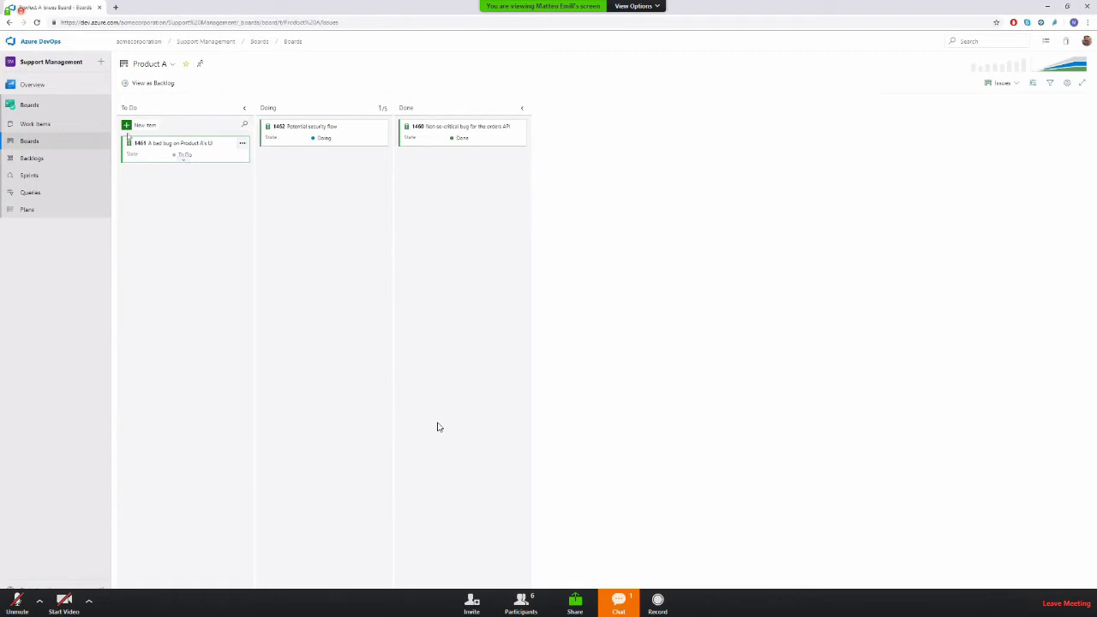
- Open the full details of the "A bad bug on Product A's UI" issue from the To Do column
{"action": "left_click", "coordinate": [186, 163]}
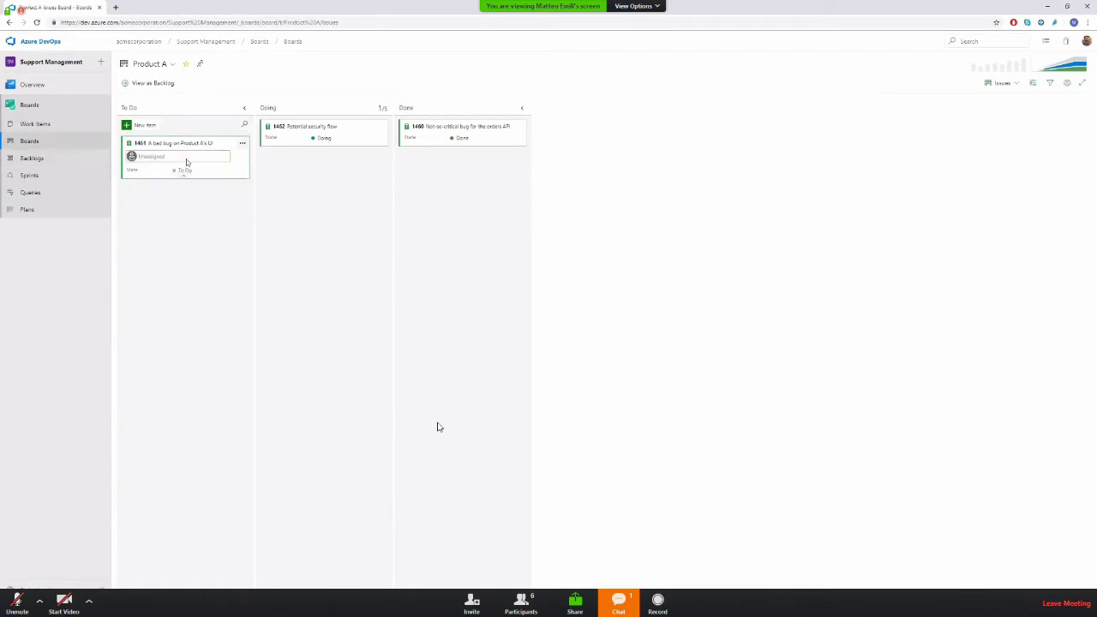
{"action": "left_click", "coordinate": [241, 145]}
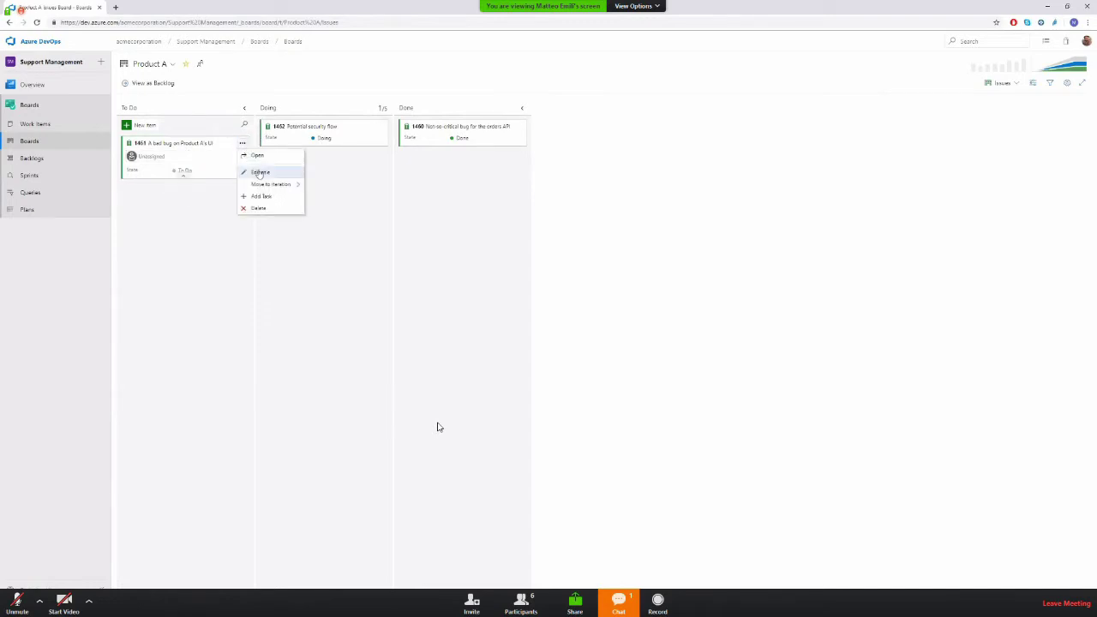
{"action": "left_click", "coordinate": [255, 153]}
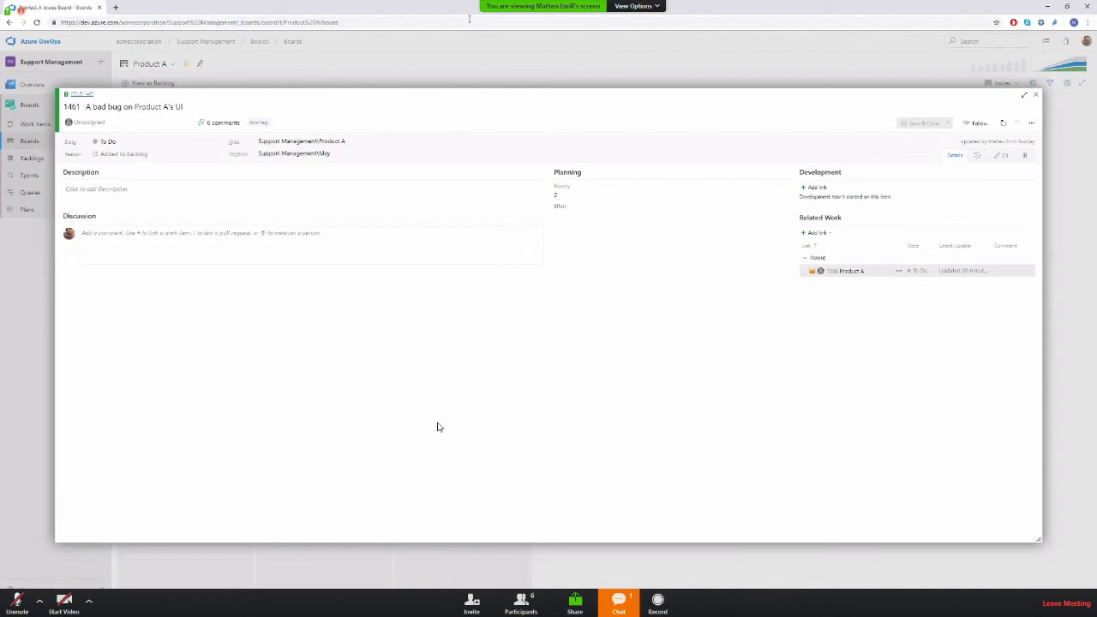
- Look through the link types for linking the issue to another work item, try Duplicate Of, and discard the link
{"action": "left_click", "coordinate": [999, 155]}
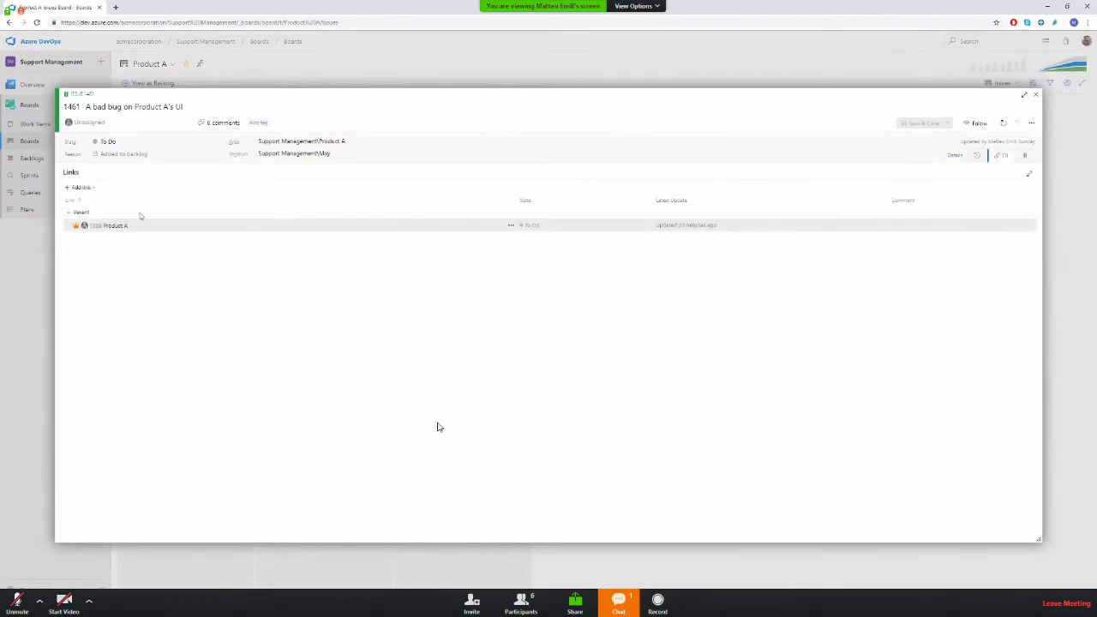
{"action": "left_click", "coordinate": [83, 187]}
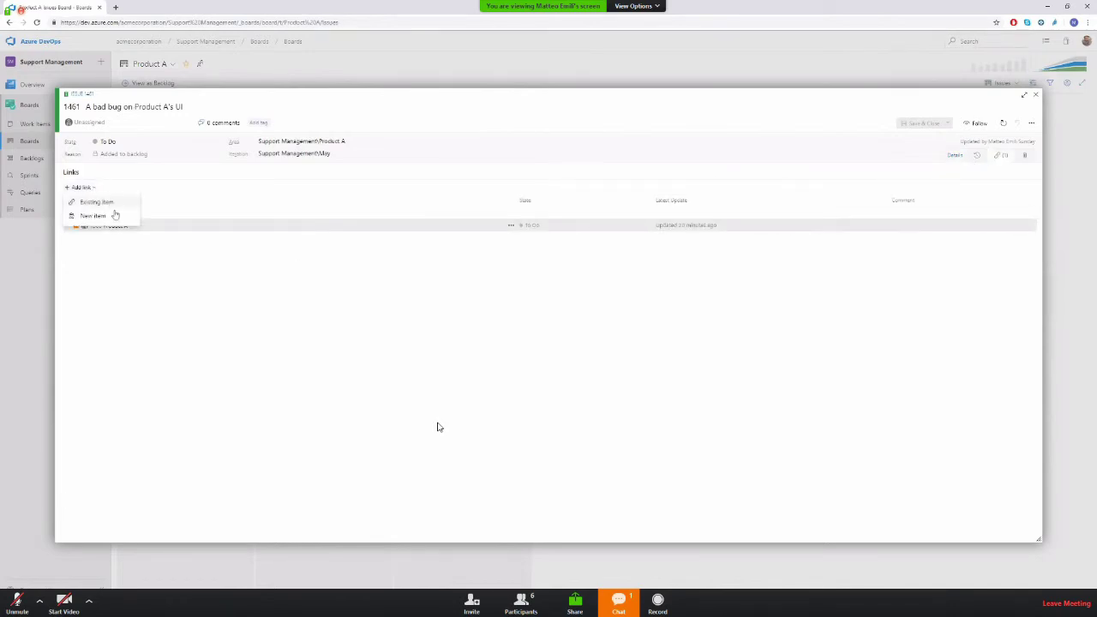
{"action": "left_click", "coordinate": [115, 216]}
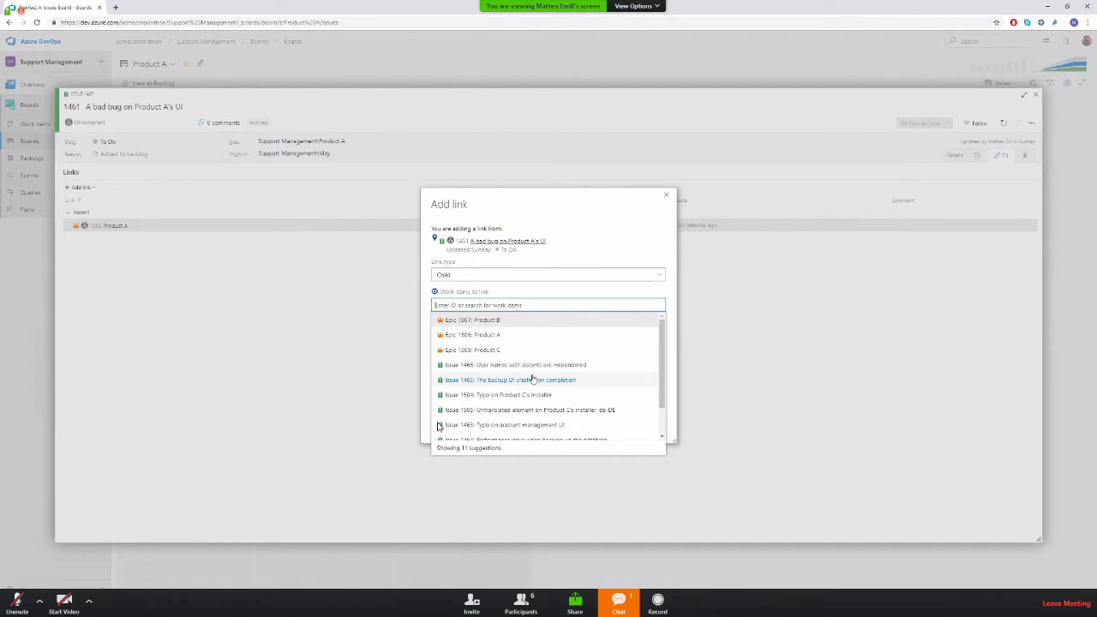
{"action": "left_click", "coordinate": [526, 276]}
{"action": "left_click", "coordinate": [660, 276]}
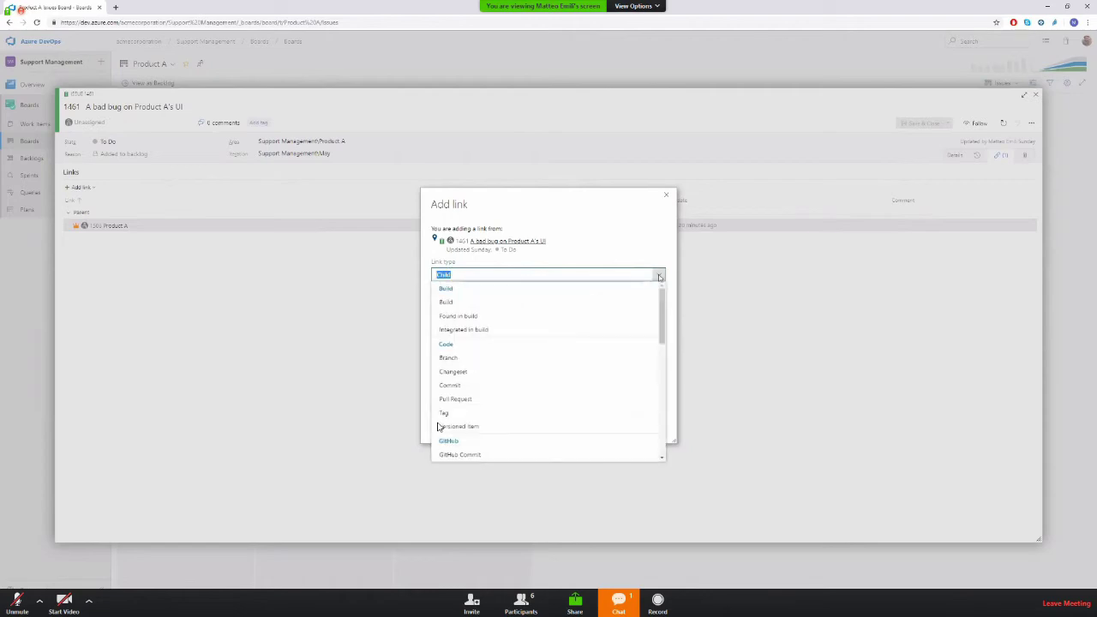
{"action": "scroll", "coordinate": [578, 367], "scroll_direction": "down", "scroll_amount": 5}
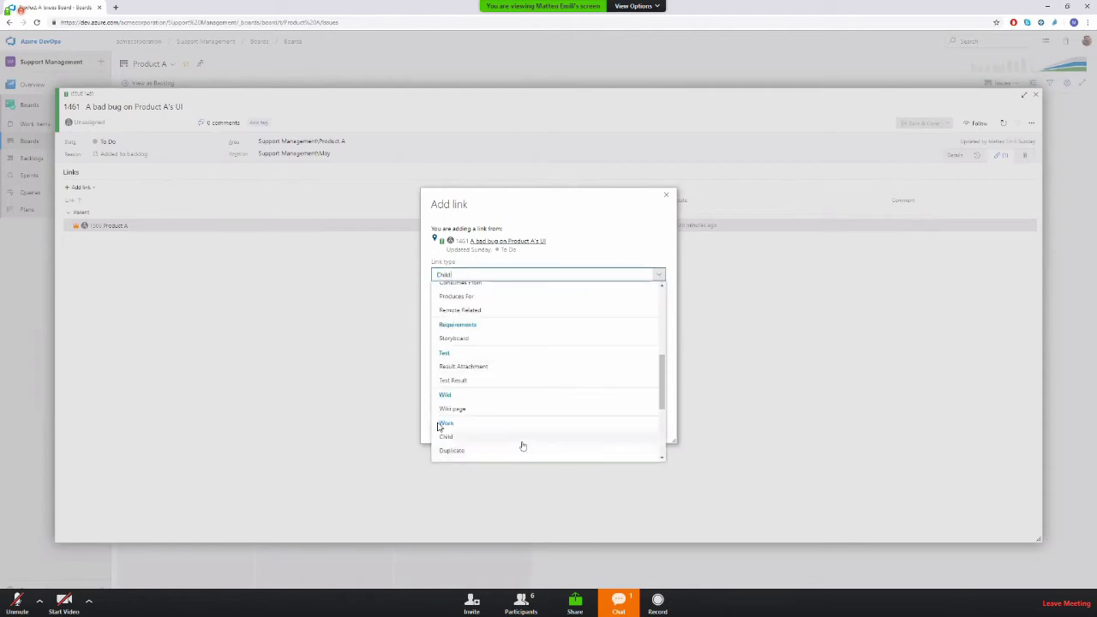
{"action": "scroll", "coordinate": [523, 445], "scroll_direction": "down", "scroll_amount": 3}
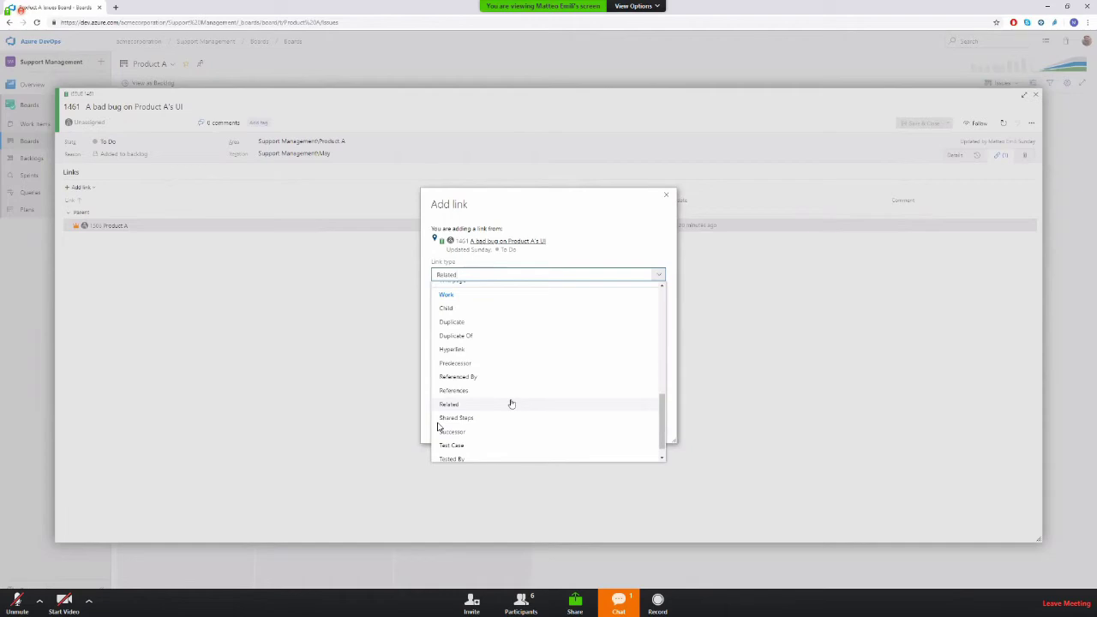
{"action": "left_click", "coordinate": [540, 335]}
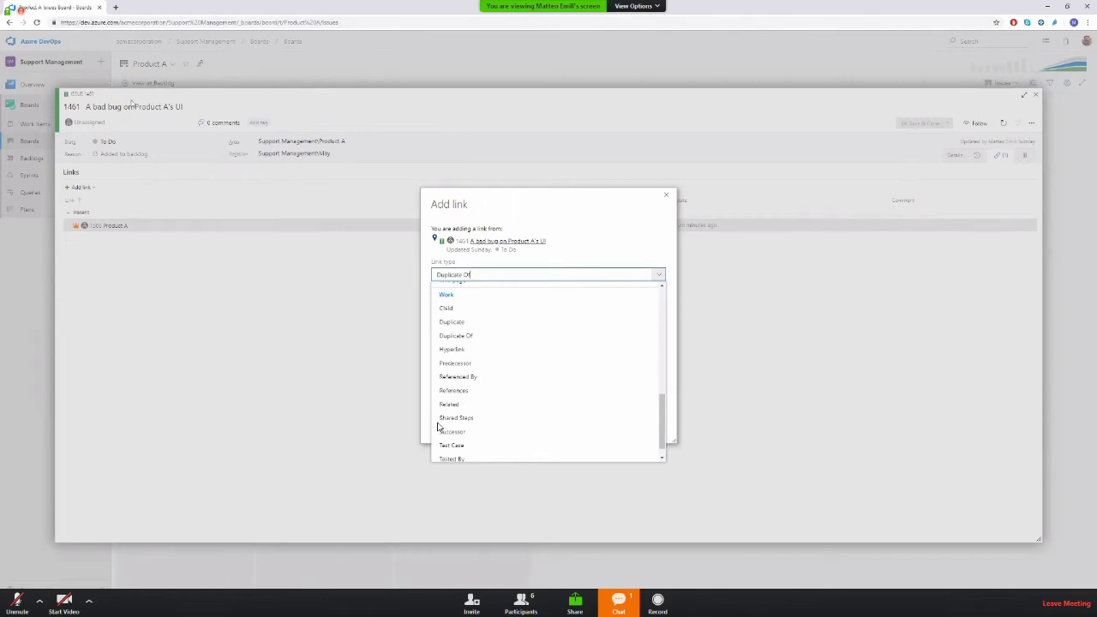
{"action": "left_click", "coordinate": [665, 194]}
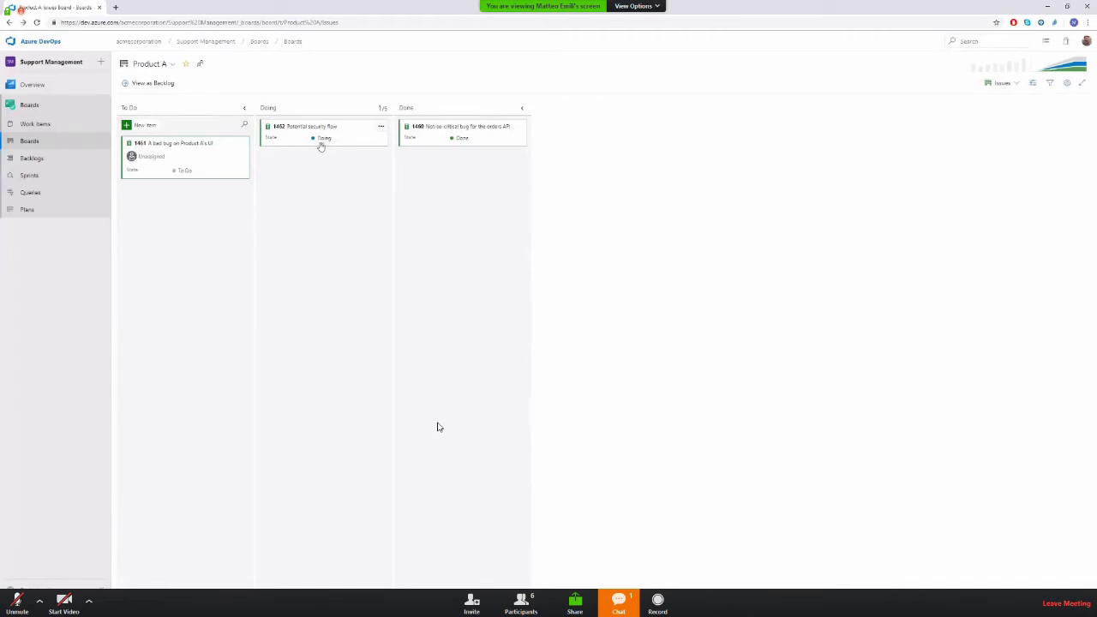
- Open the Throughput delivery plan and reschedule the "A bad bug on Product A's UI" issue to June
{"action": "left_click", "coordinate": [58, 210]}
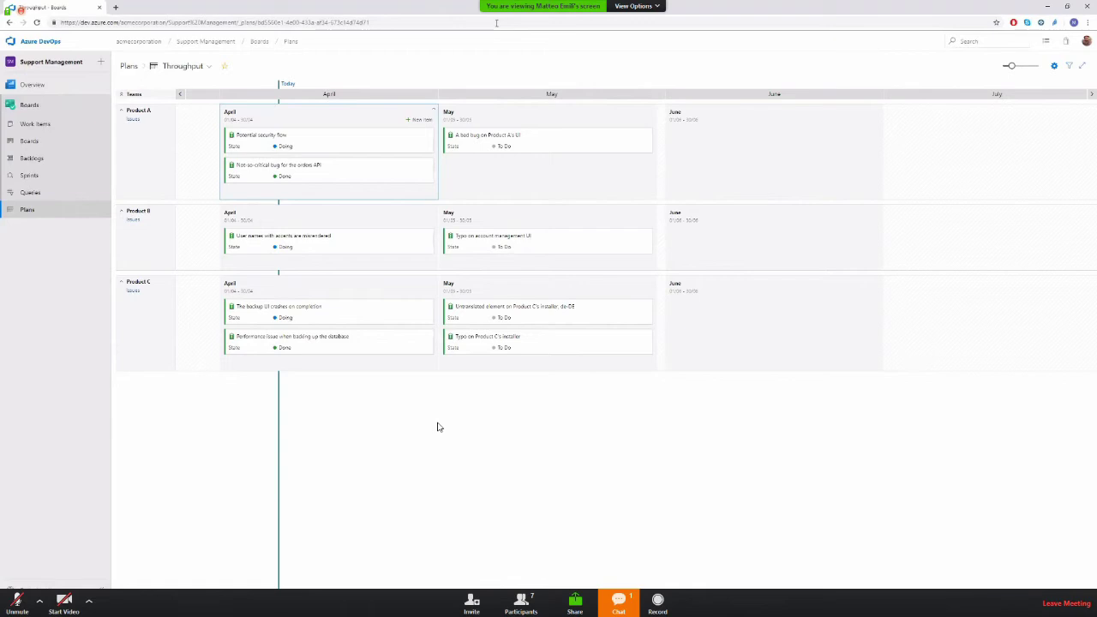
{"action": "mouse_move", "coordinate": [574, 140]}
{"action": "left_mouse_down"}
{"action": "mouse_move", "coordinate": [764, 137]}
{"action": "mouse_move", "coordinate": [711, 141]}
{"action": "left_mouse_up"}
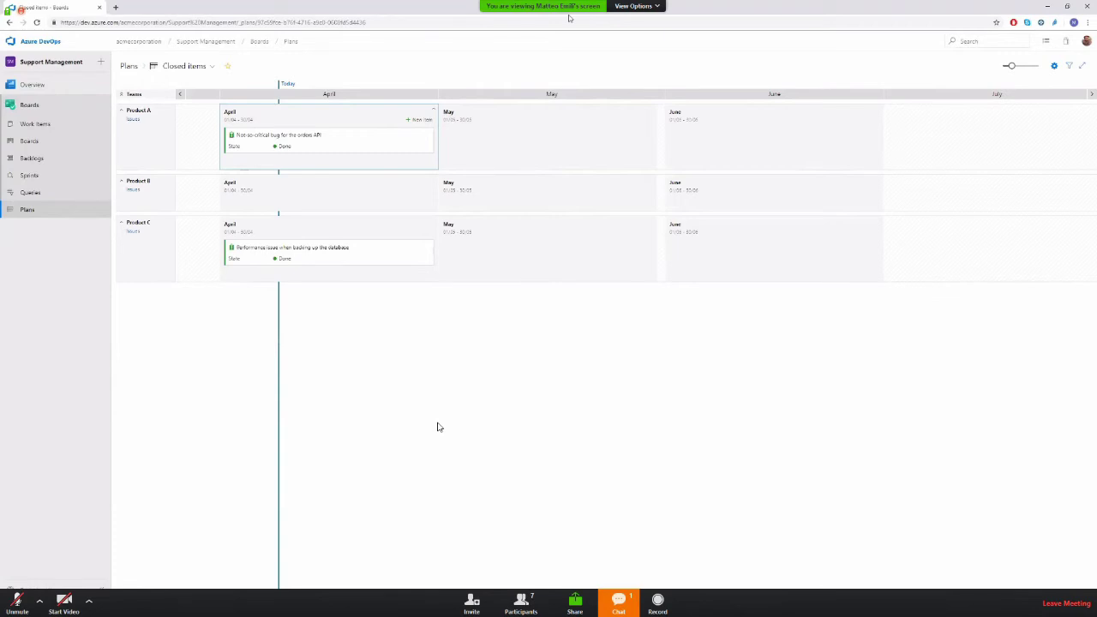
- Add a task named "Investigation" to the "Potential security flow" issue on the Product A board
{"action": "left_click", "coordinate": [80, 141]}
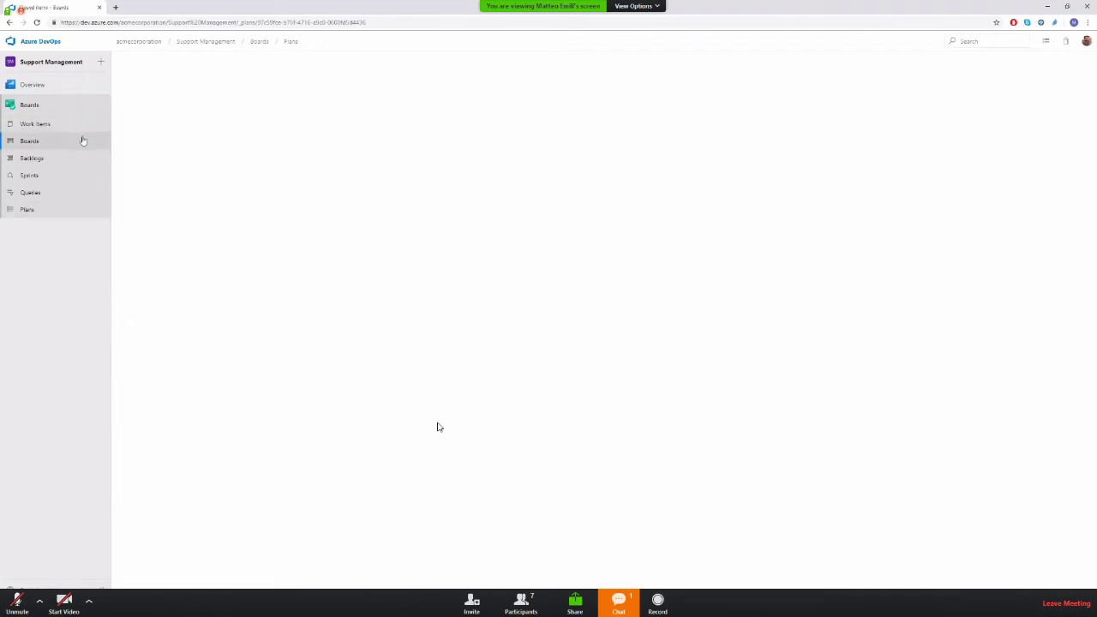
{"action": "left_click", "coordinate": [320, 139]}
{"action": "left_click", "coordinate": [381, 127]}
{"action": "mouse_move", "coordinate": [404, 168]}
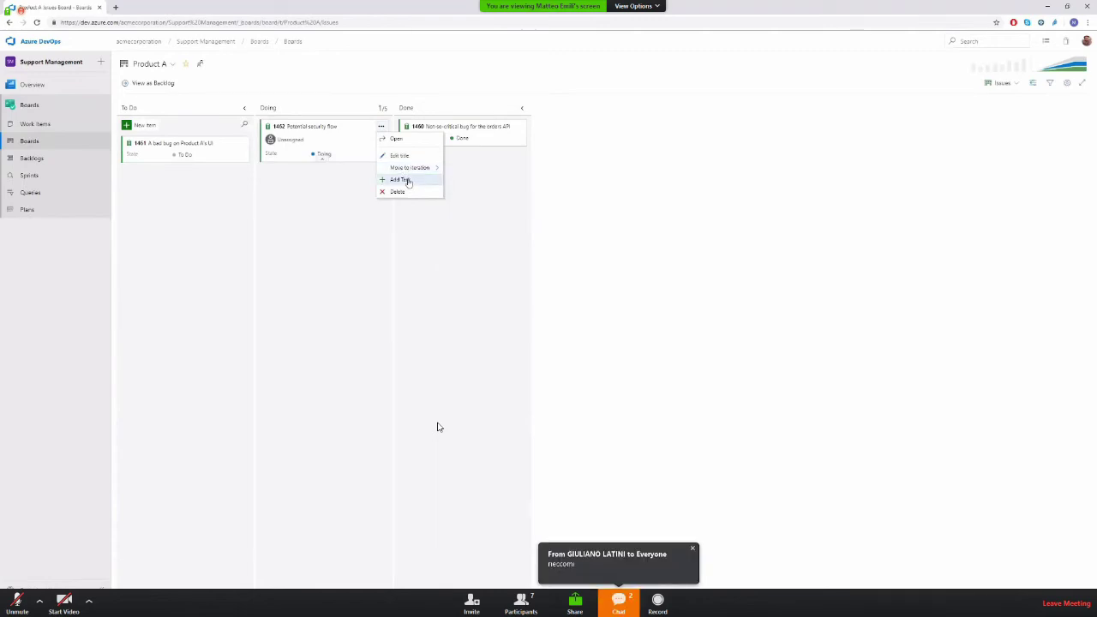
{"action": "left_click", "coordinate": [401, 180]}
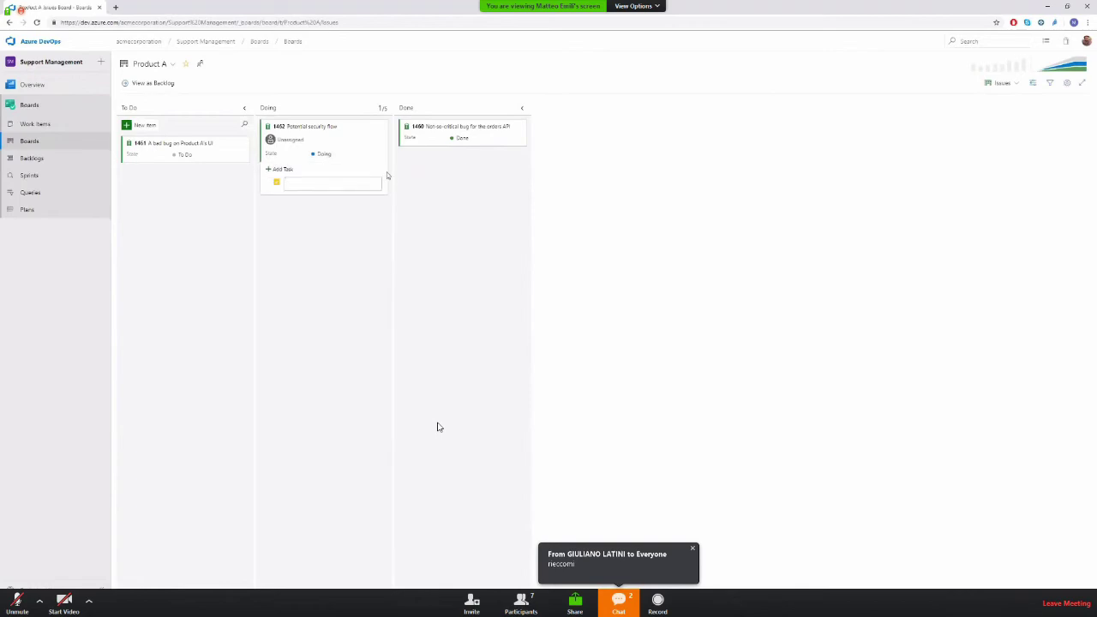
{"action": "type", "text": "Investigation"}
{"action": "key", "text": "Return"}
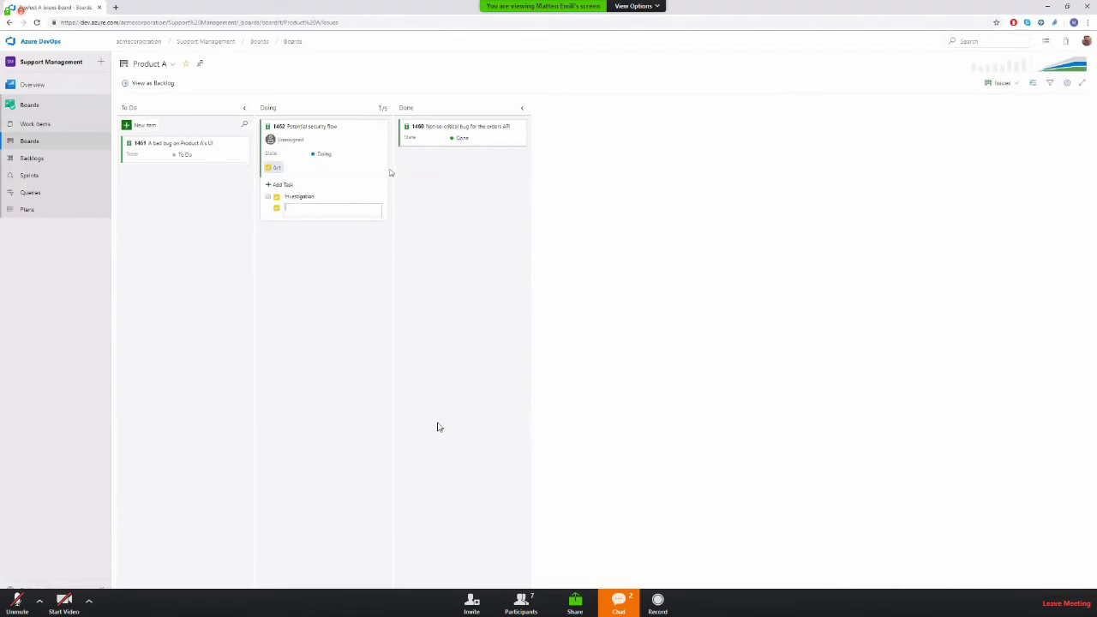
- Examine the Investigation task's development link options, including repositories and link types, and leave without adding a link
{"action": "left_click", "coordinate": [302, 197]}
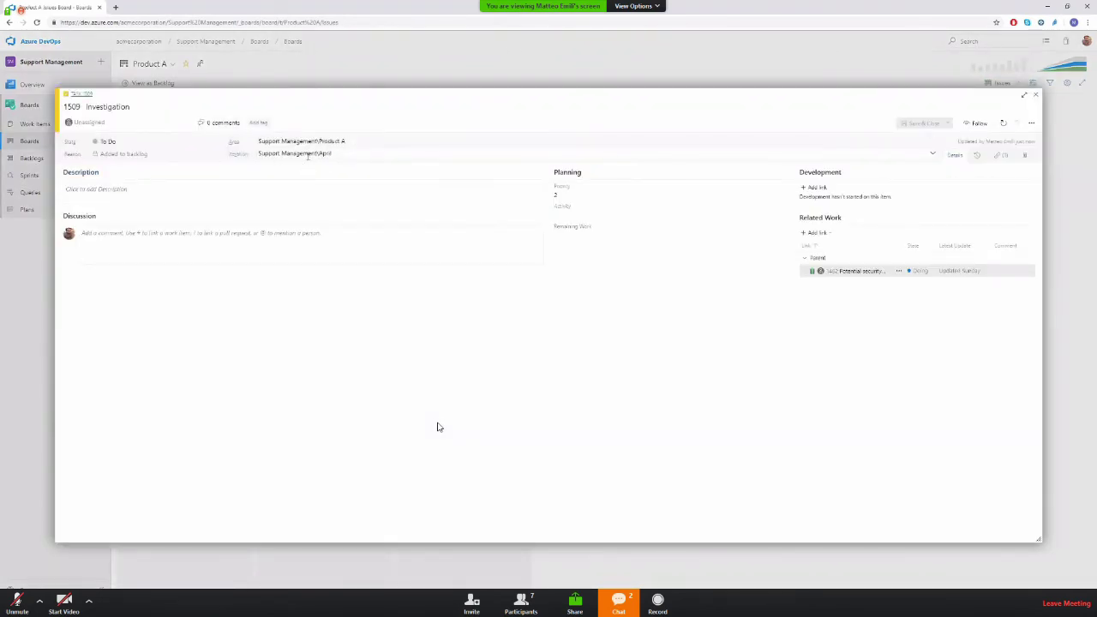
{"action": "mouse_move", "coordinate": [231, 159]}
{"action": "left_click", "coordinate": [817, 188]}
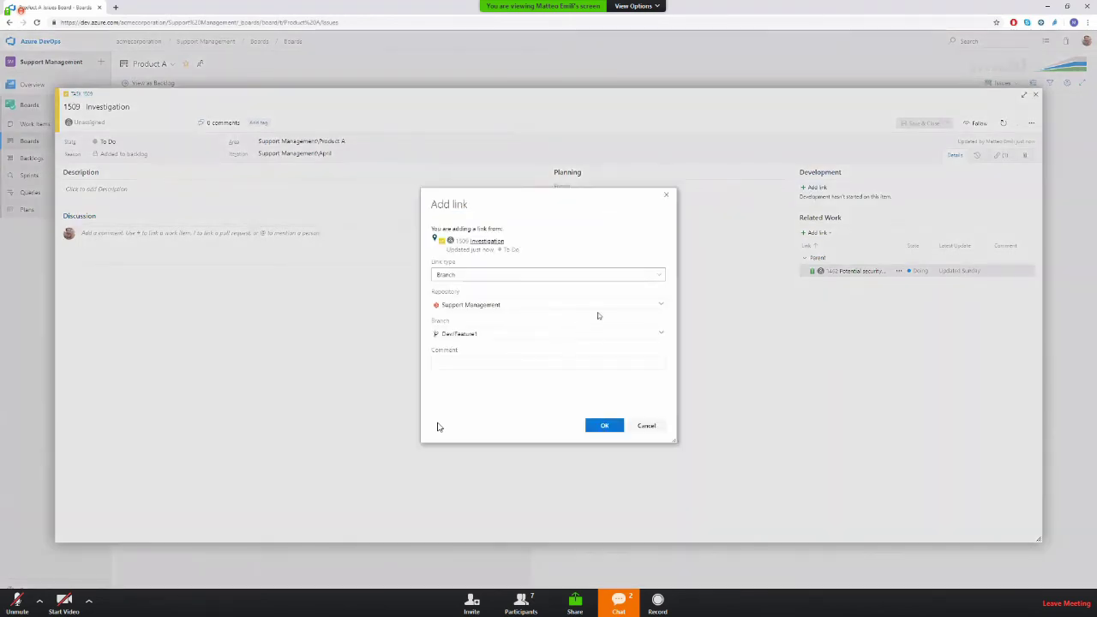
{"action": "left_click", "coordinate": [661, 306]}
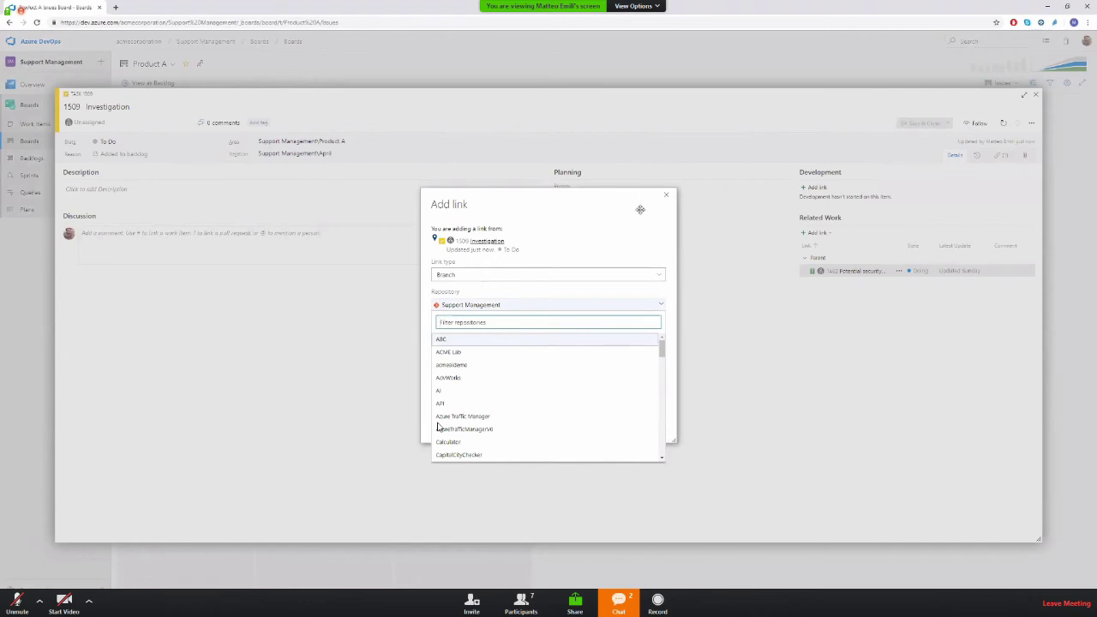
{"action": "left_click", "coordinate": [576, 275]}
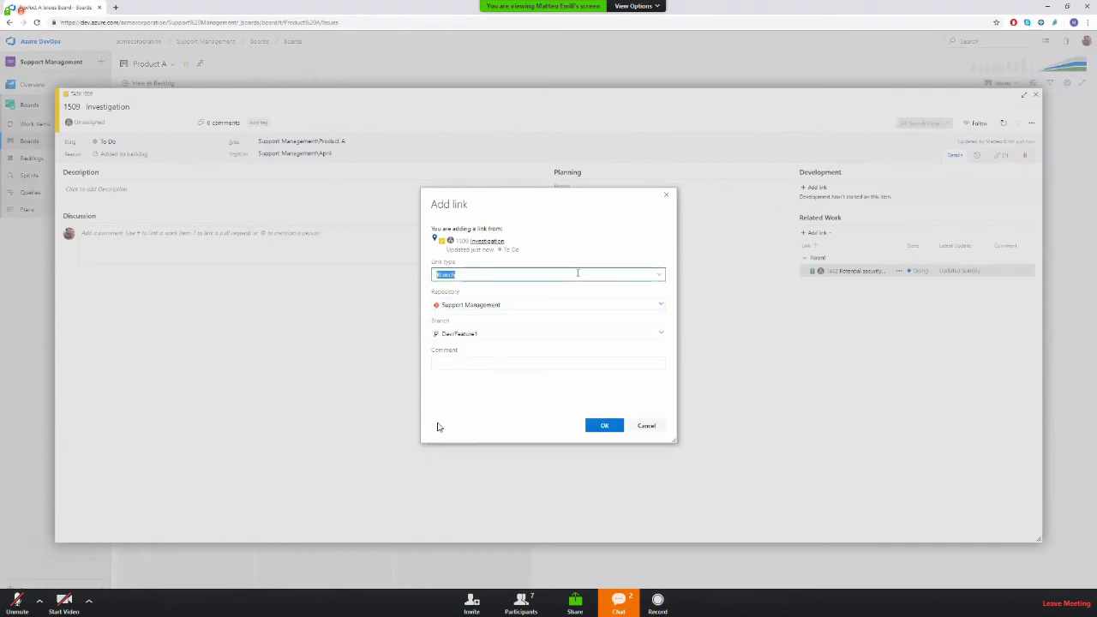
{"action": "left_click", "coordinate": [658, 275]}
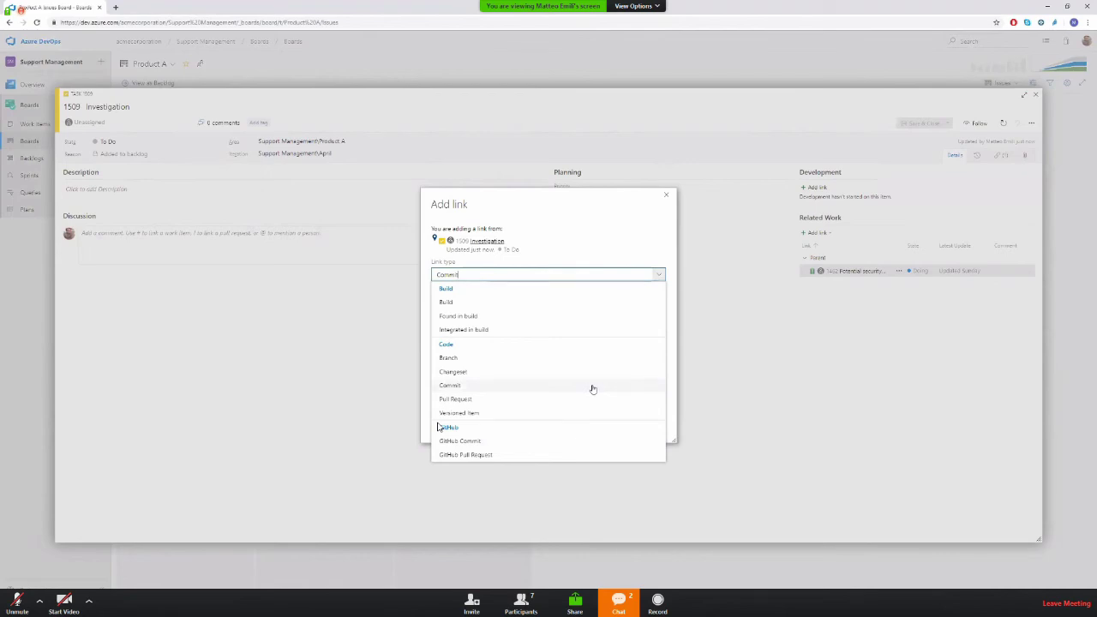
{"action": "left_click", "coordinate": [689, 222]}
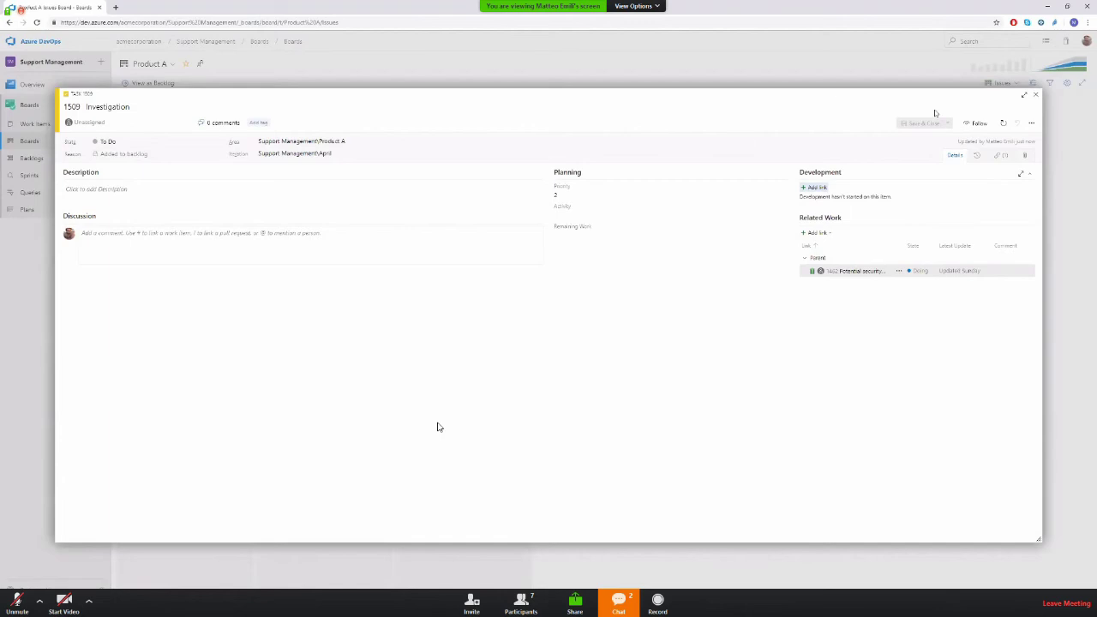
{"action": "key", "text": "Escape"}
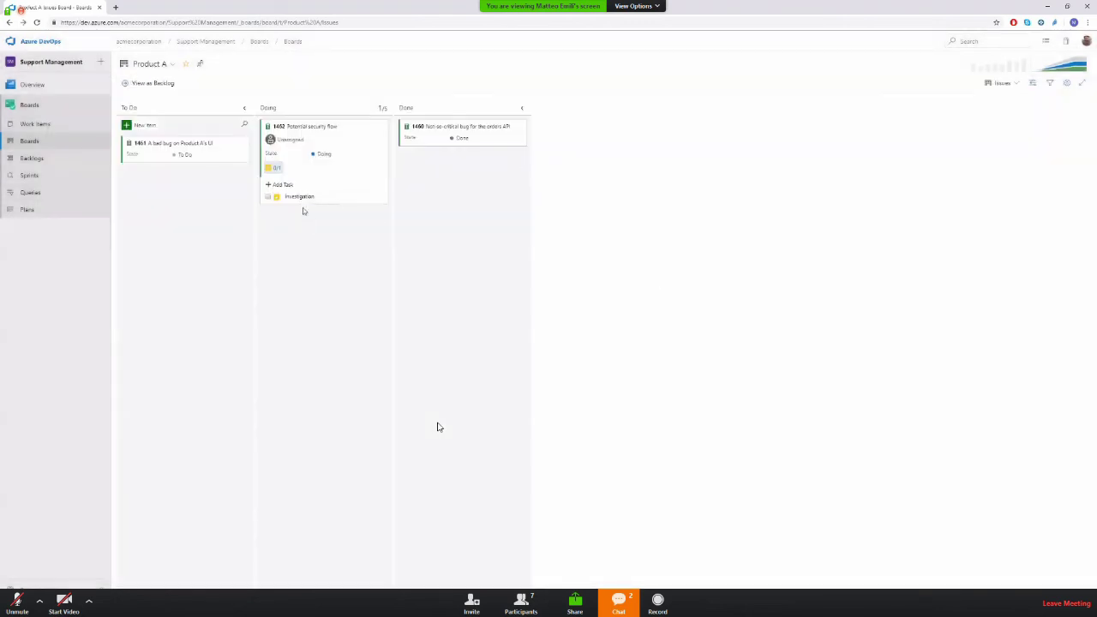
- Mark the Investigation task as done on the board and open the Product A sprint taskboard
{"action": "left_click", "coordinate": [268, 196]}
{"action": "left_click", "coordinate": [29, 176]}
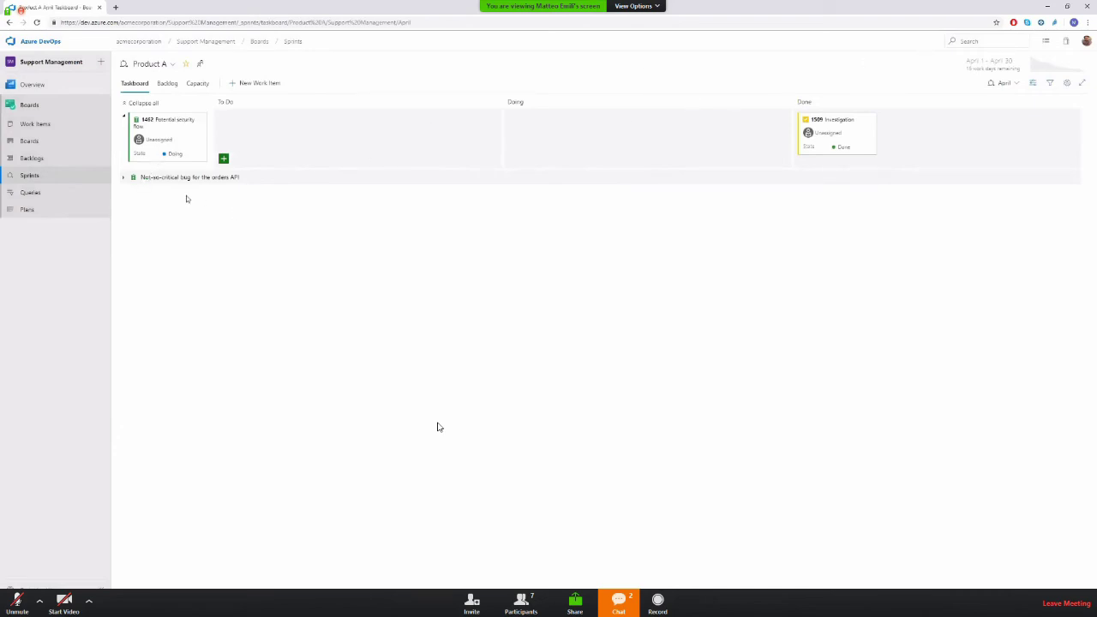
- Expand the "Not-so-critical bug for the orders API" row on Product A's taskboard, and view the Product C and Product B sprint taskboards
{"action": "left_click", "coordinate": [122, 179]}
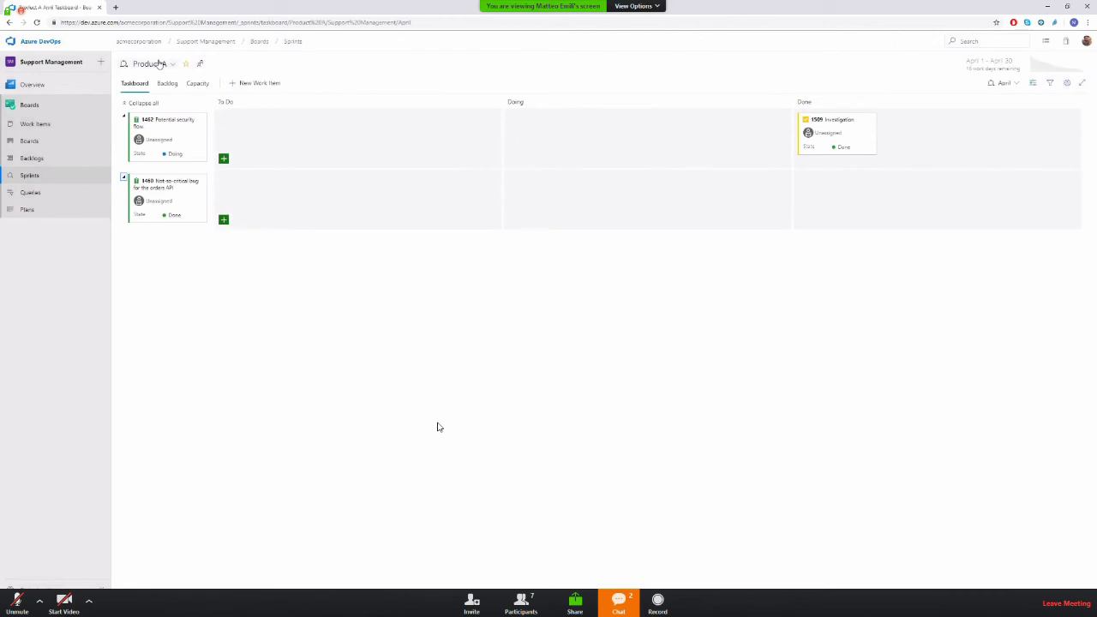
{"action": "left_click", "coordinate": [159, 64]}
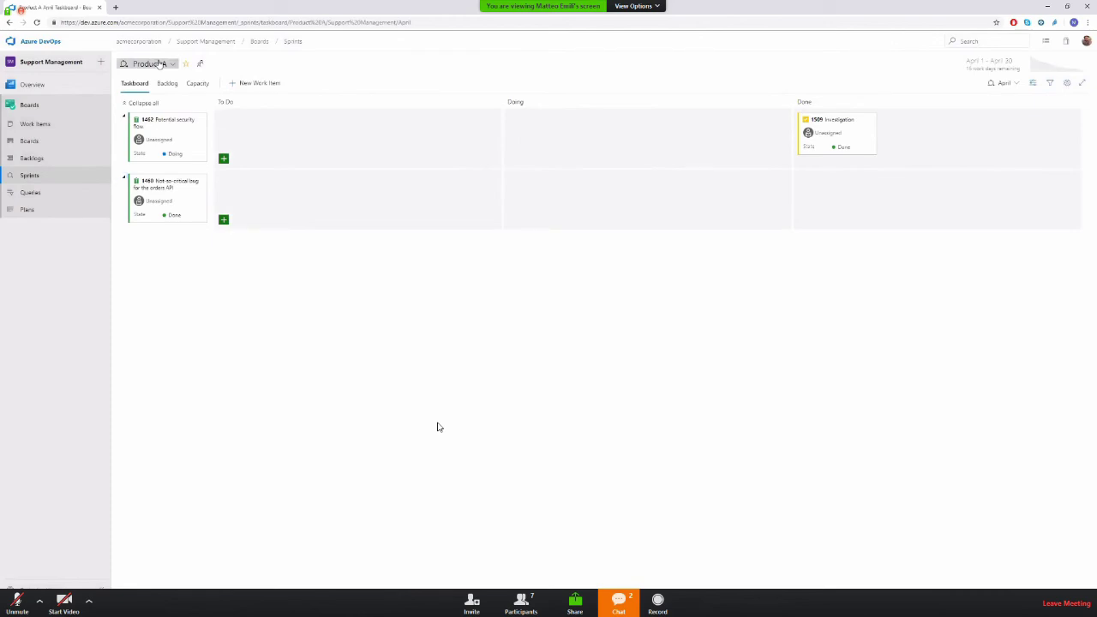
{"action": "left_click", "coordinate": [183, 142]}
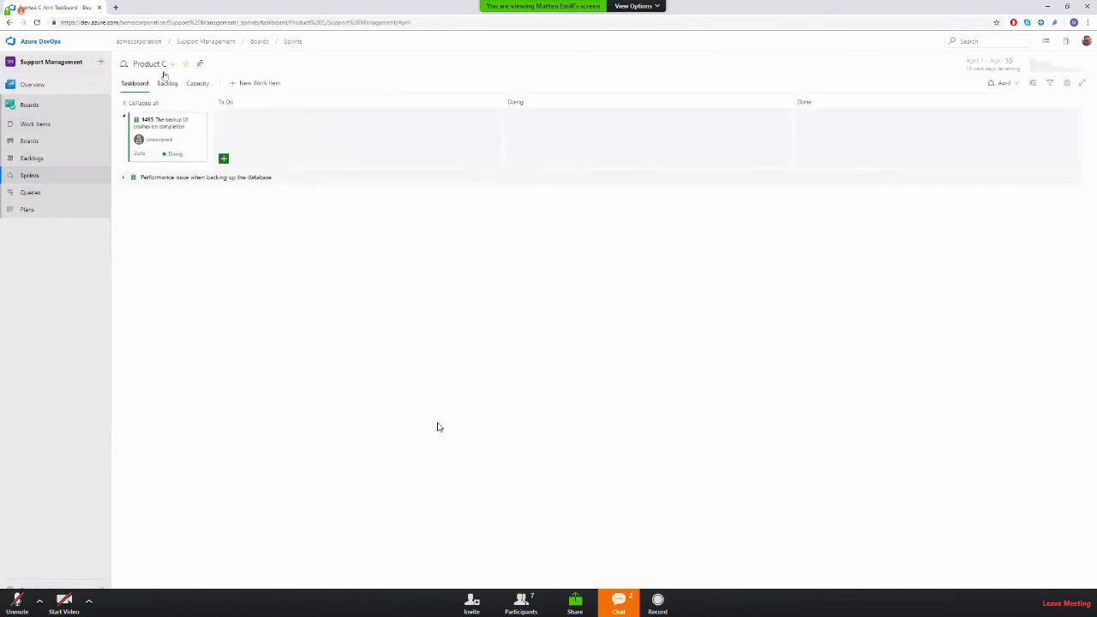
{"action": "left_click", "coordinate": [171, 63]}
{"action": "left_click", "coordinate": [178, 130]}
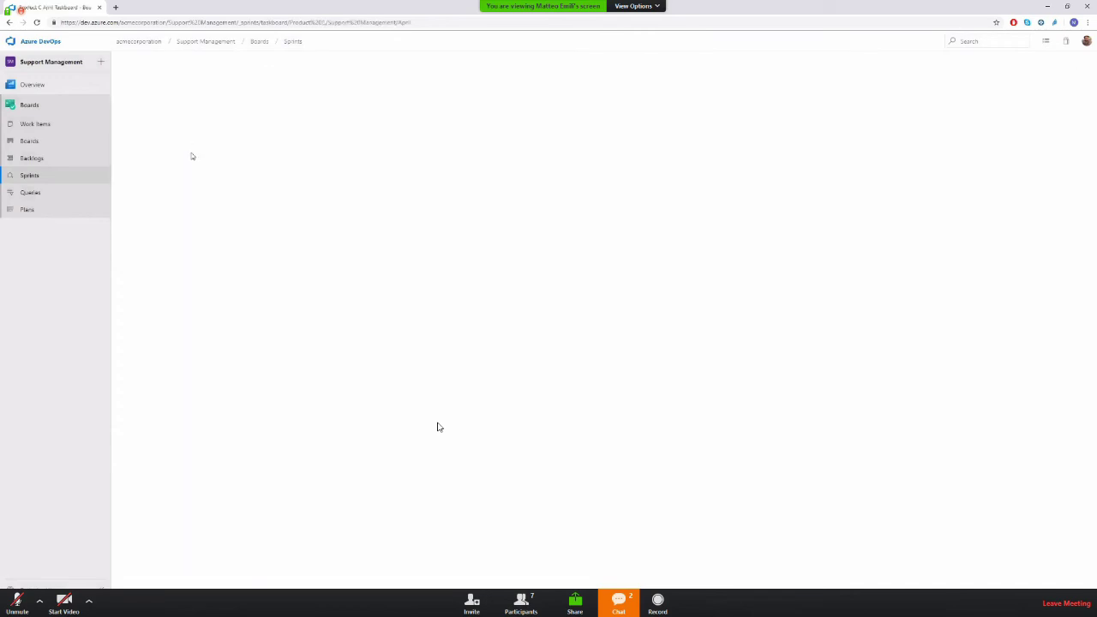
- Switch to the Support Management Team's April taskboard to examine the issues and tasks across all products
{"action": "left_click", "coordinate": [164, 64]}
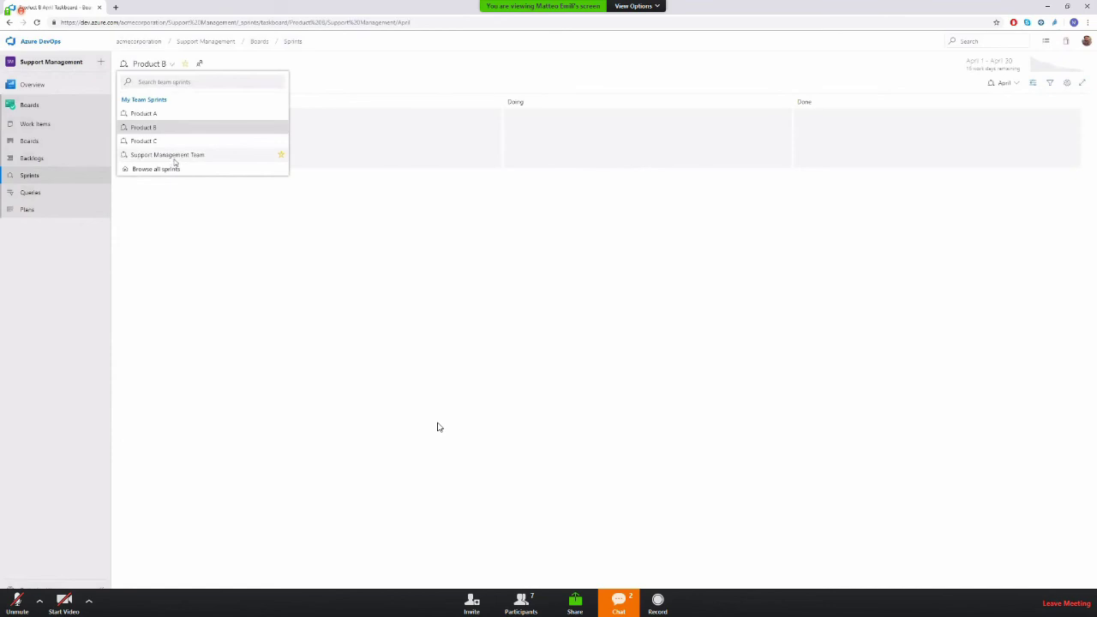
{"action": "left_click", "coordinate": [174, 156]}
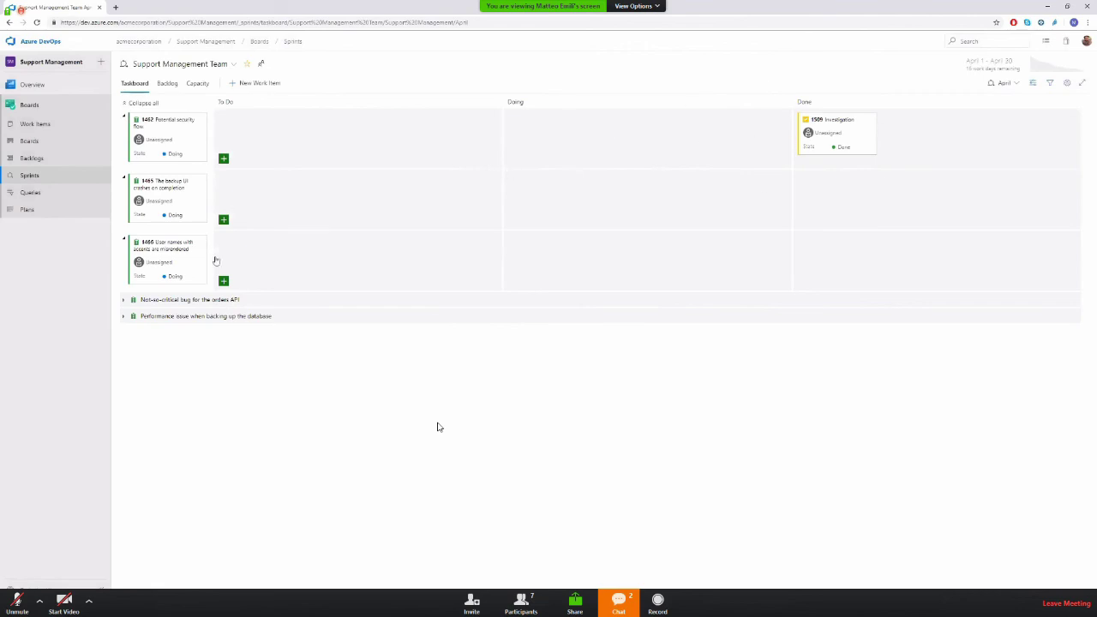
{"action": "left_click", "coordinate": [120, 98]}
{"action": "key", "text": "Escape"}
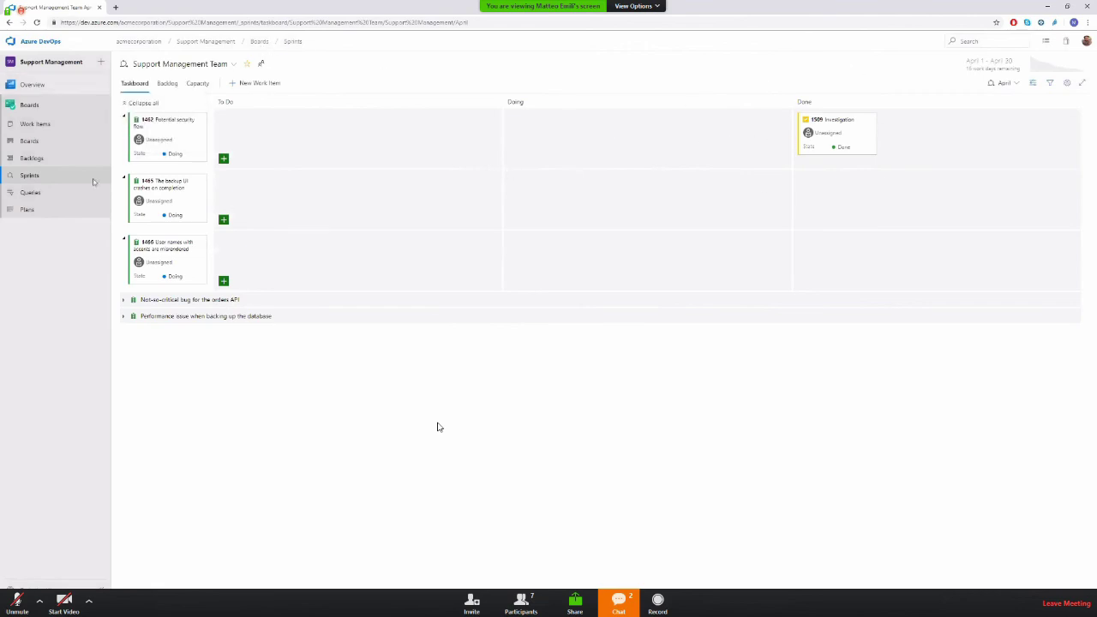